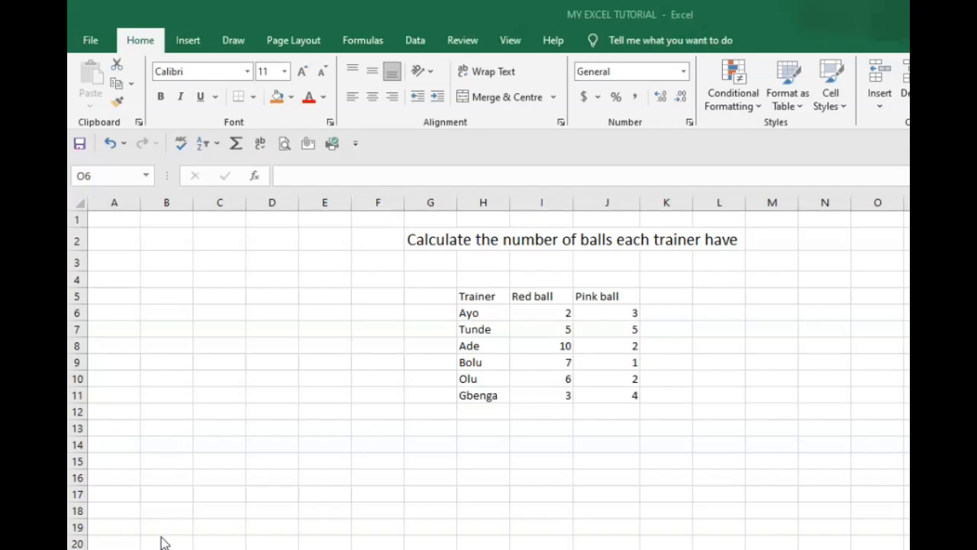
pyautogui.click(271, 326)
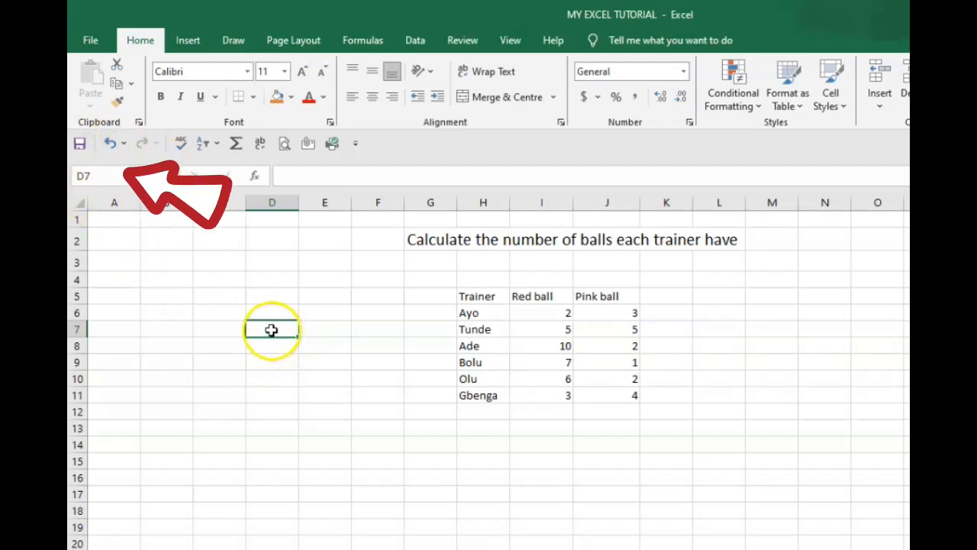
pyautogui.click(277, 263)
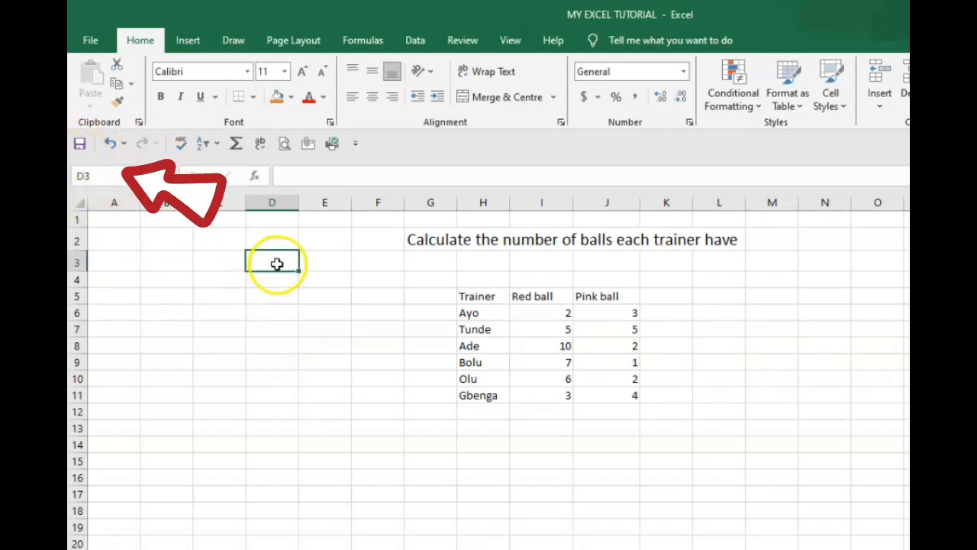
pyautogui.click(886, 472)
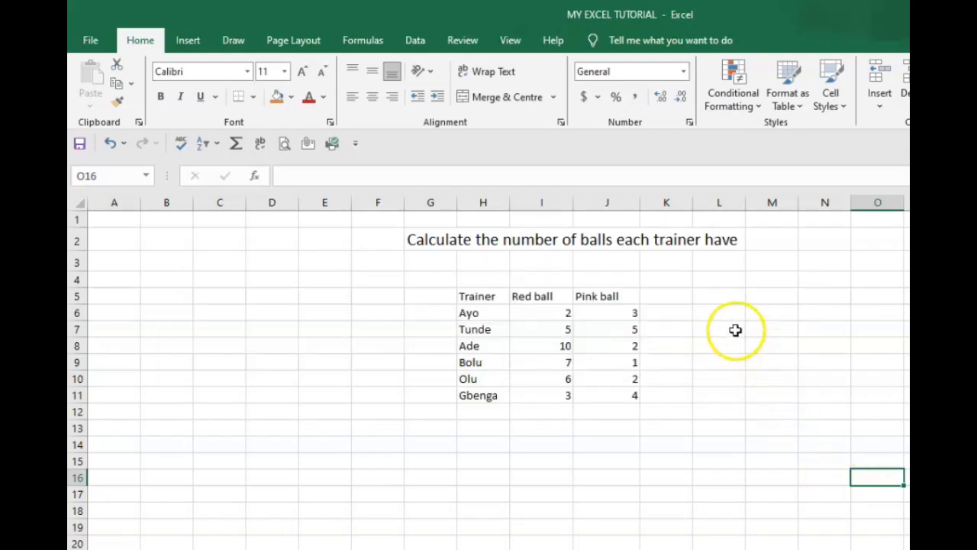
# Enter the labels "Relative References" in cell L7 and "Absolute References" in cell L8.
pyautogui.click(734, 332)
pyautogui.write('Rela')
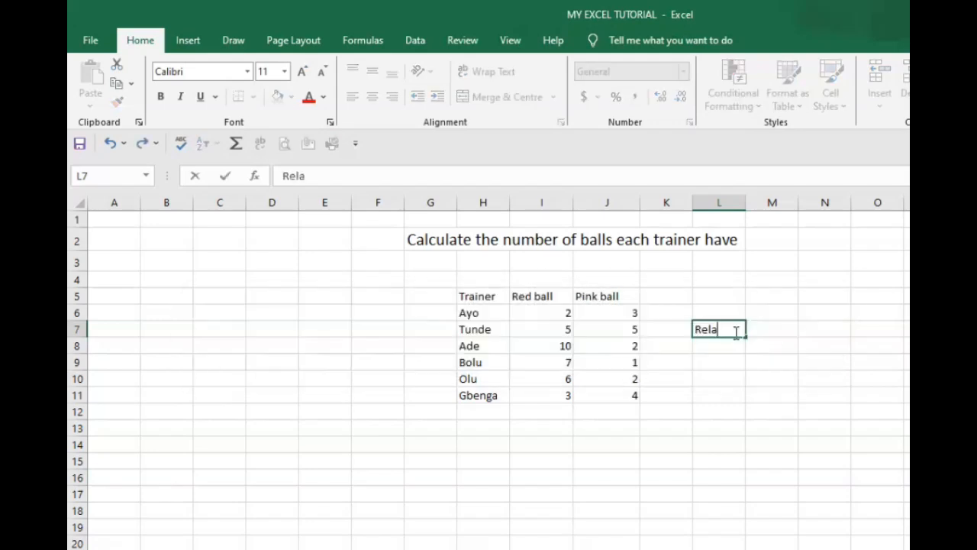
pyautogui.write('tive')
pyautogui.write('References')
pyautogui.press('Return')
pyautogui.write('Absolute References')
pyautogui.press('Return')
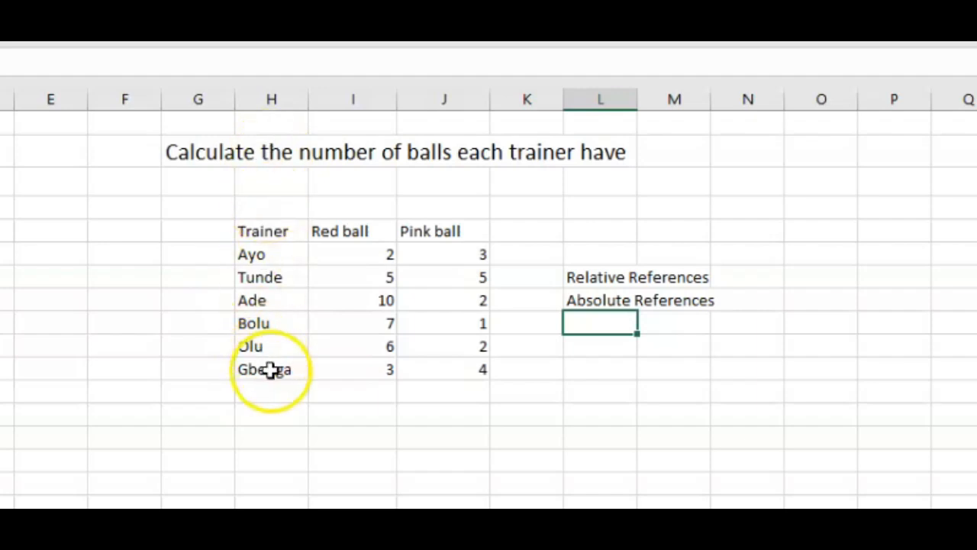
# Add the column heading "Total" in cell K5 beside the Pink ball heading.
pyautogui.click(535, 236)
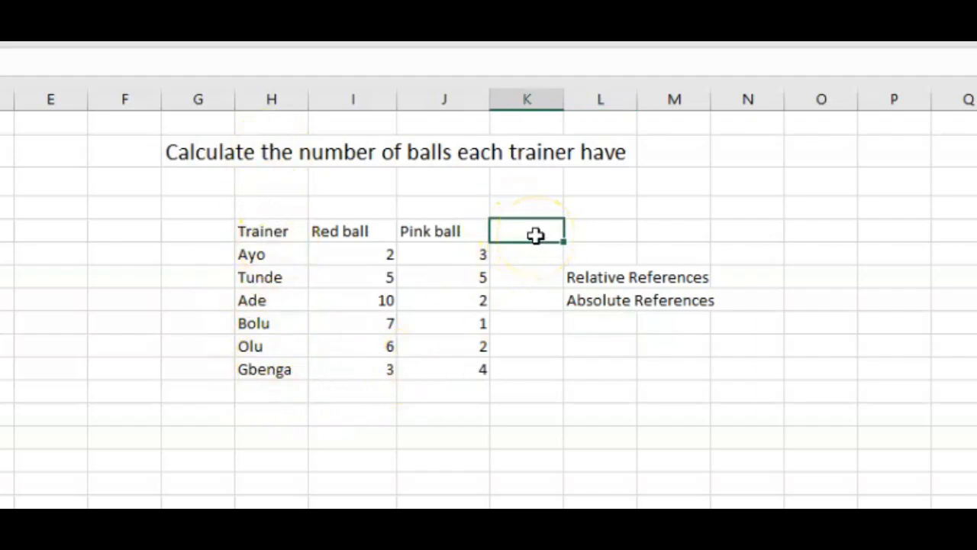
pyautogui.write('Tota')
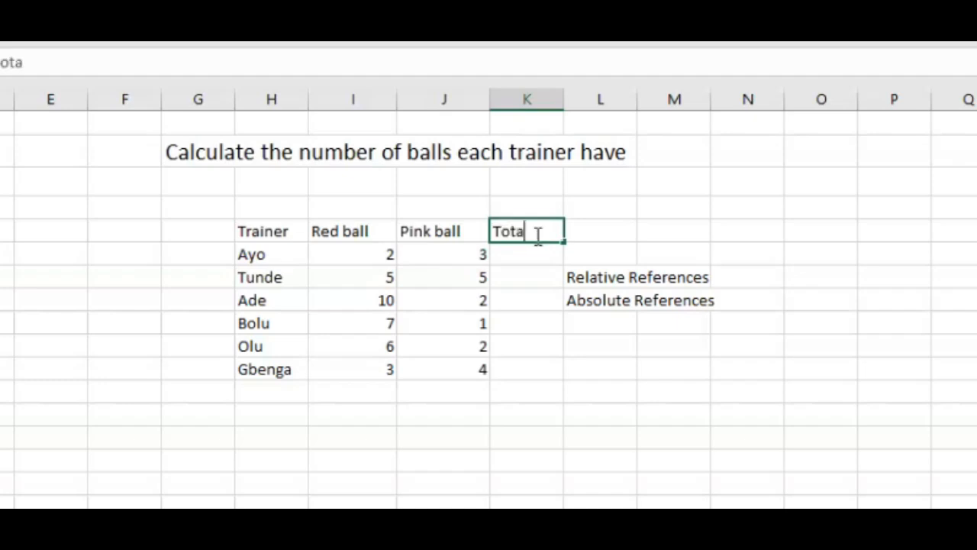
pyautogui.write('l')
pyautogui.click(615, 229)
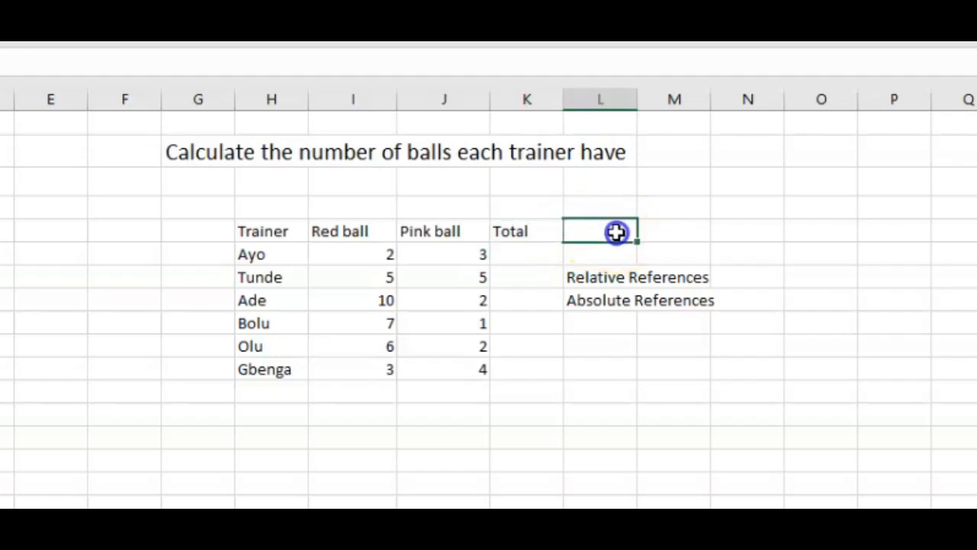
# Enter the formula =I6+J6 in cell K6 to add the first trainer's red and pink balls.
pyautogui.click(527, 257)
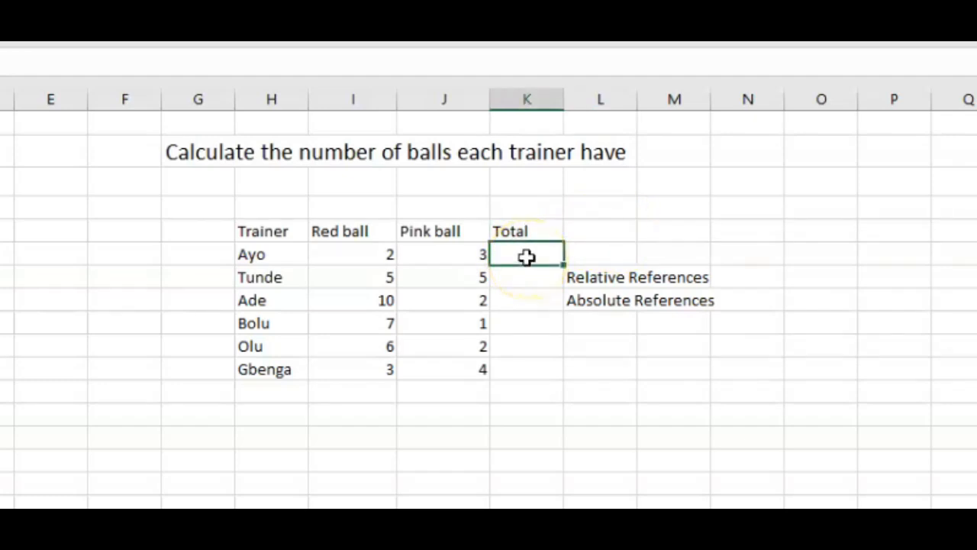
pyautogui.write('=')
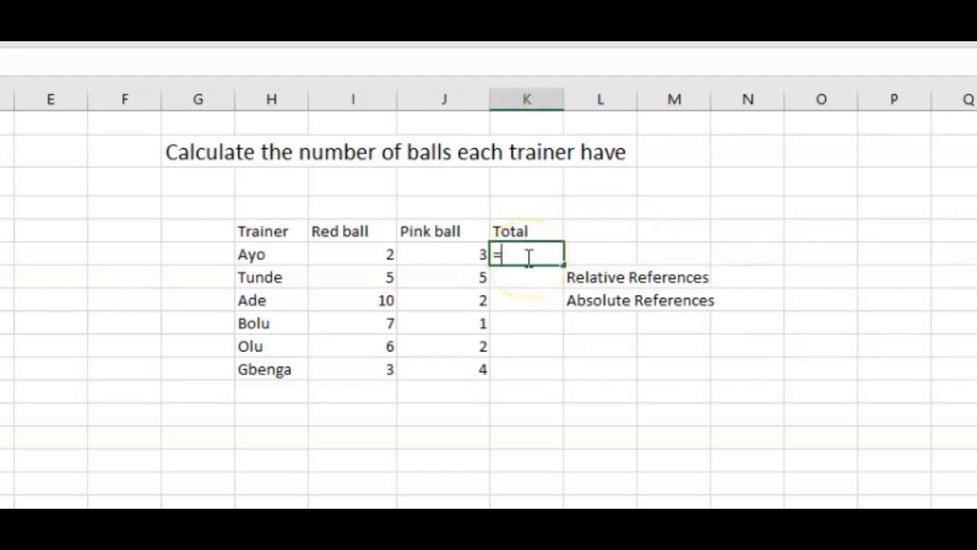
pyautogui.click(337, 258)
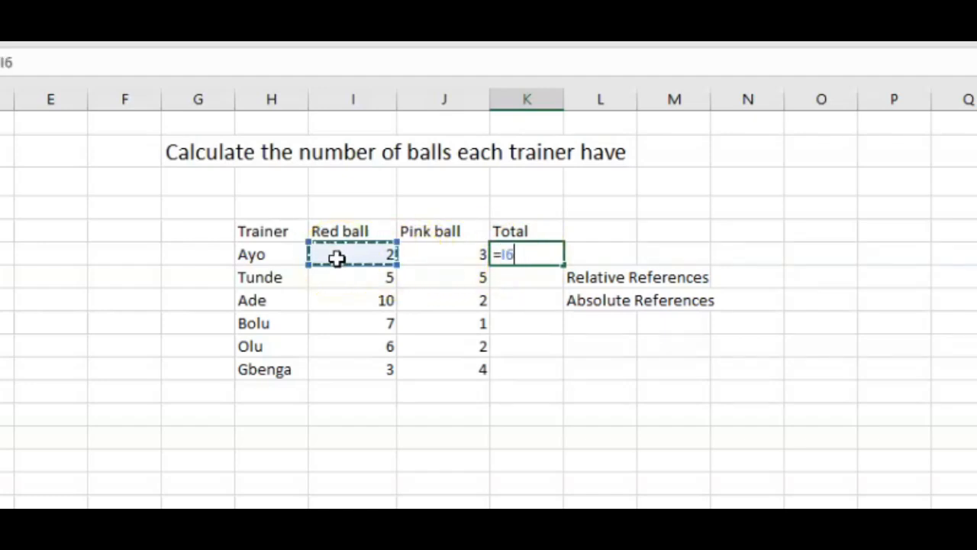
pyautogui.write('_')
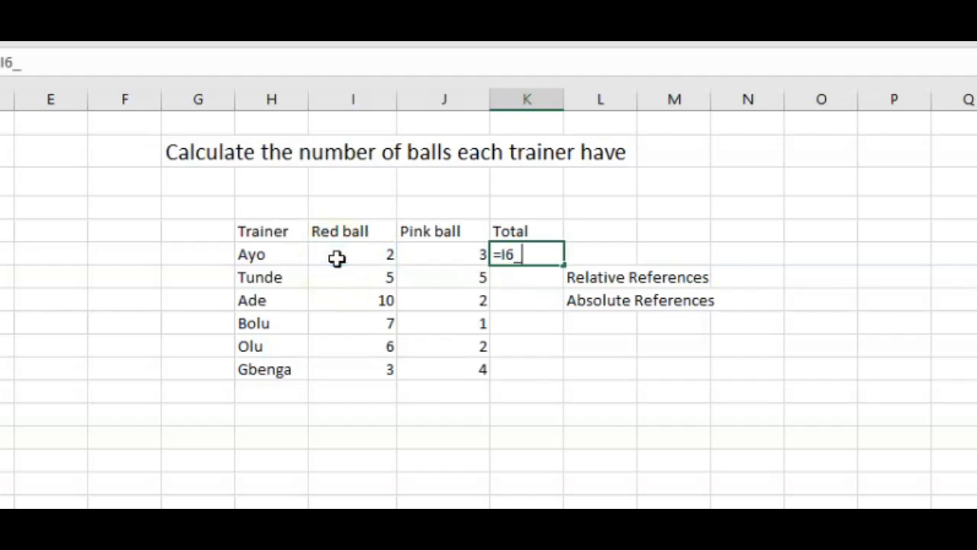
pyautogui.press('BackSpace')
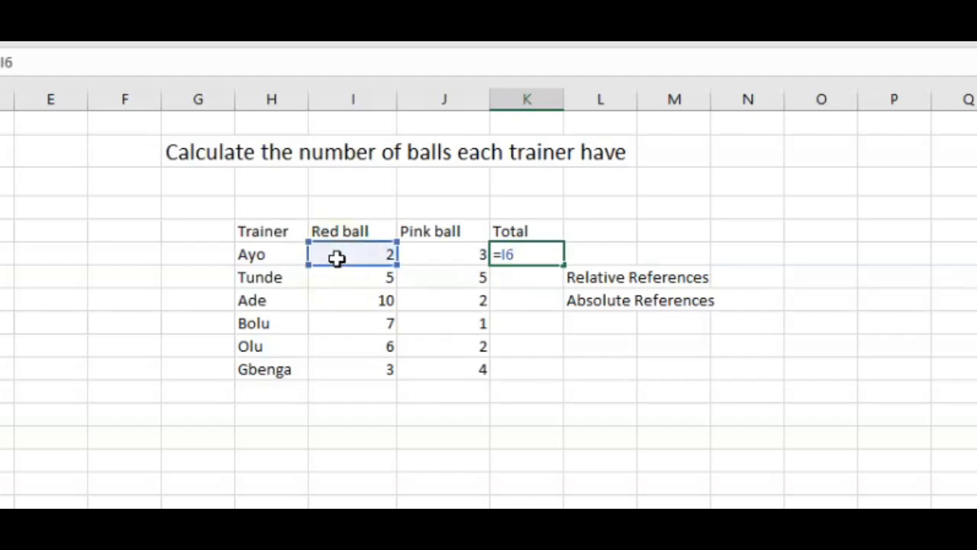
pyautogui.write('+')
pyautogui.click(437, 262)
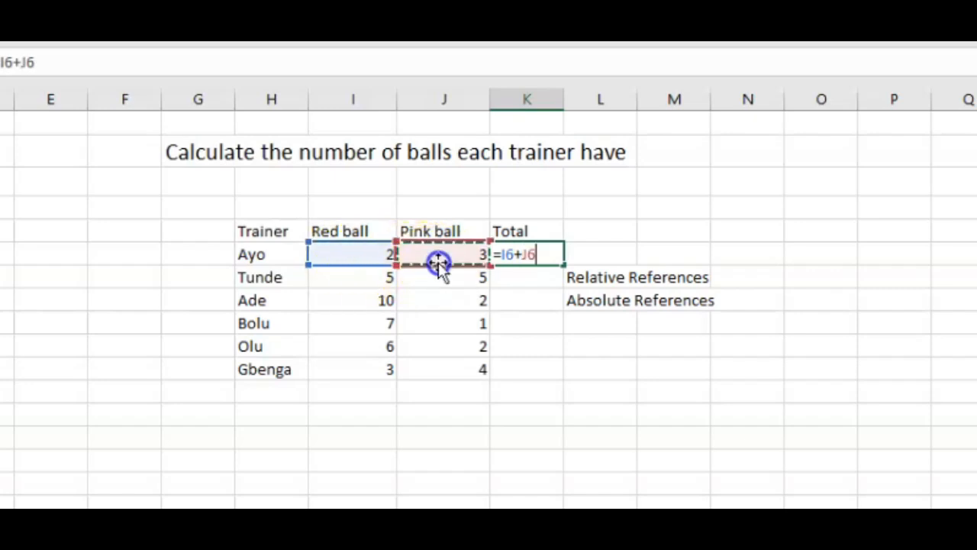
pyautogui.press('Return')
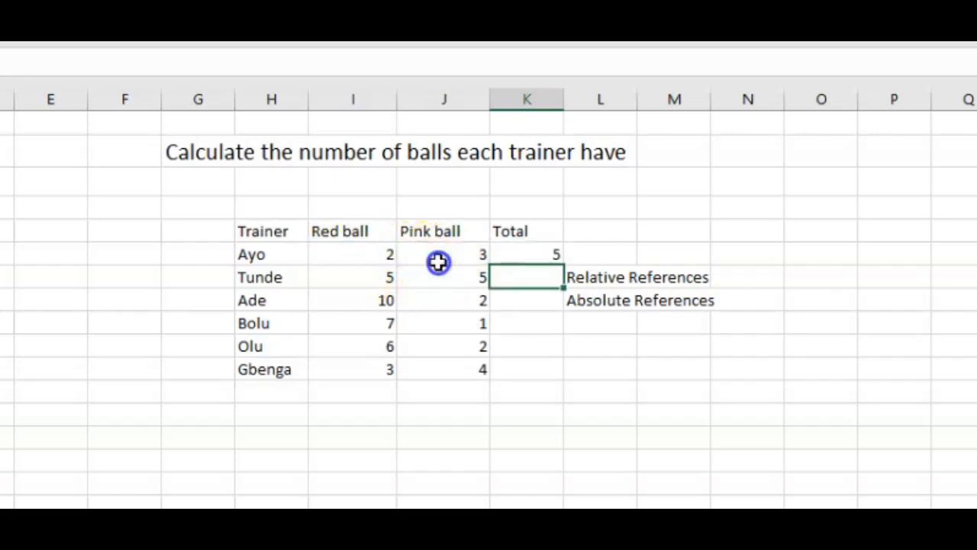
# Move the Relative References and Absolute References labels from L7:L8 to D7:D8, clear of the Total column.
pyautogui.click(513, 255)
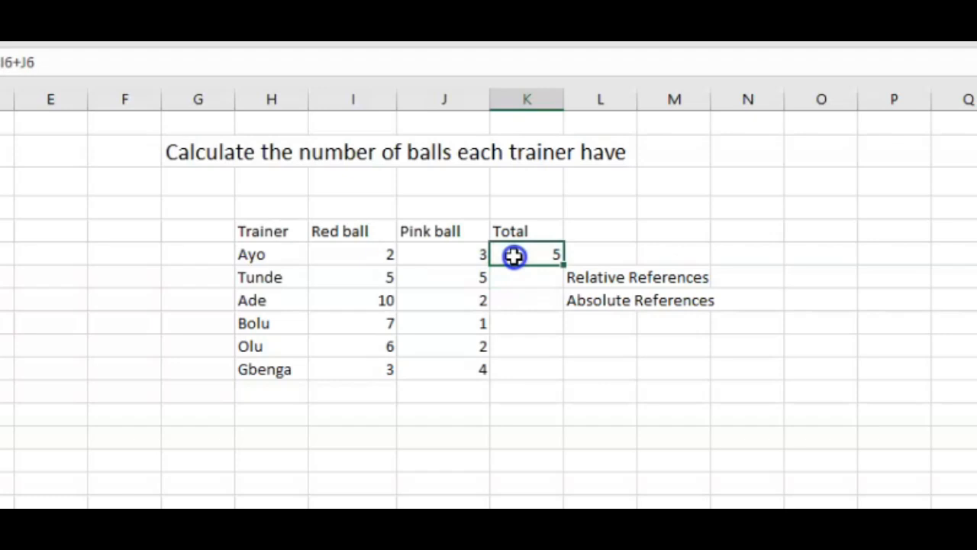
pyautogui.moveTo(635, 277); pyautogui.dragTo(638, 299)
pyautogui.moveTo(683, 265); pyautogui.dragTo(55, 269)
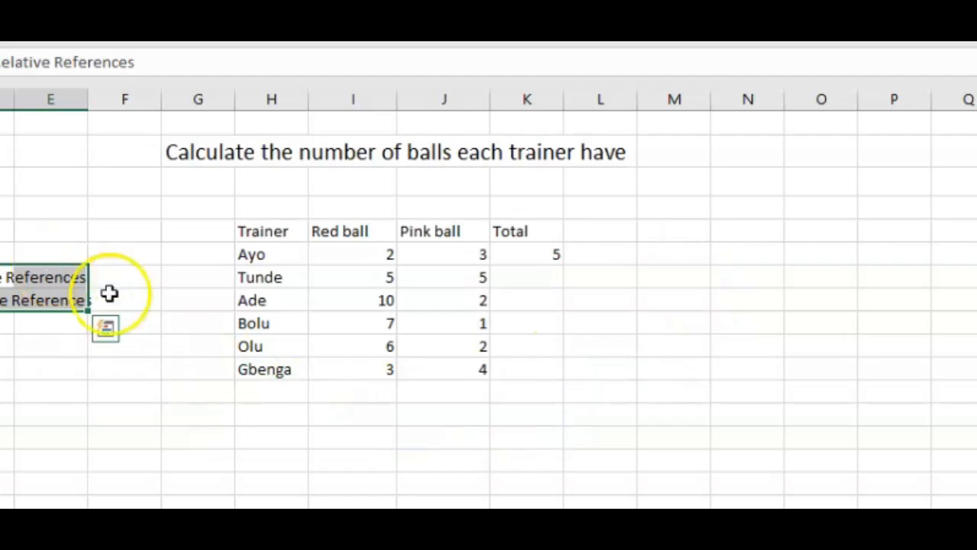
# Fill the total formula from K6 down through K11 for all the trainers.
pyautogui.click(548, 255)
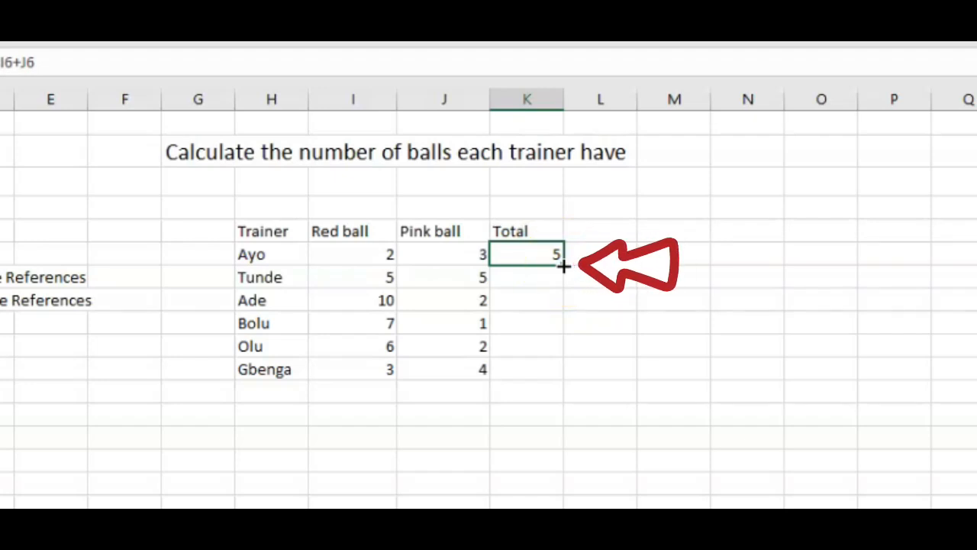
pyautogui.moveTo(563, 265); pyautogui.dragTo(564, 380)
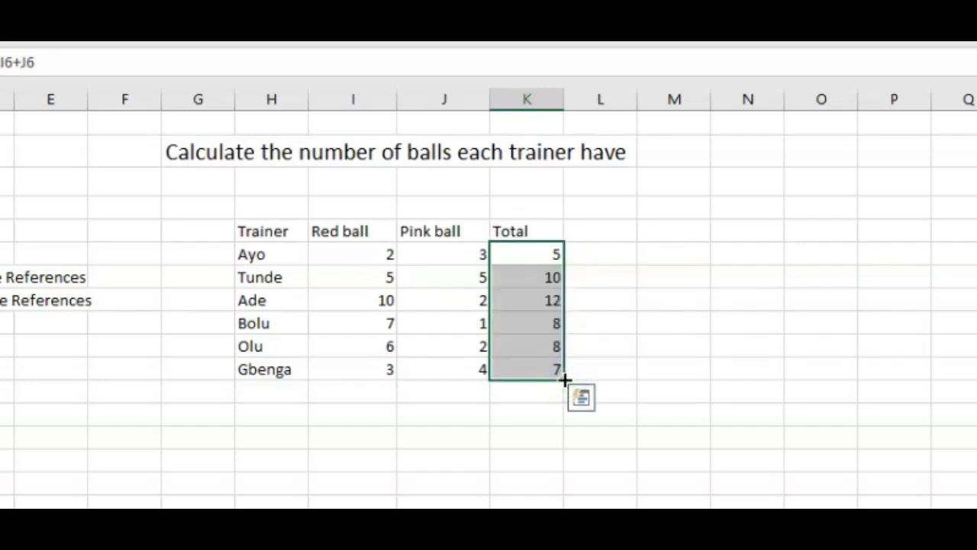
pyautogui.click(539, 432)
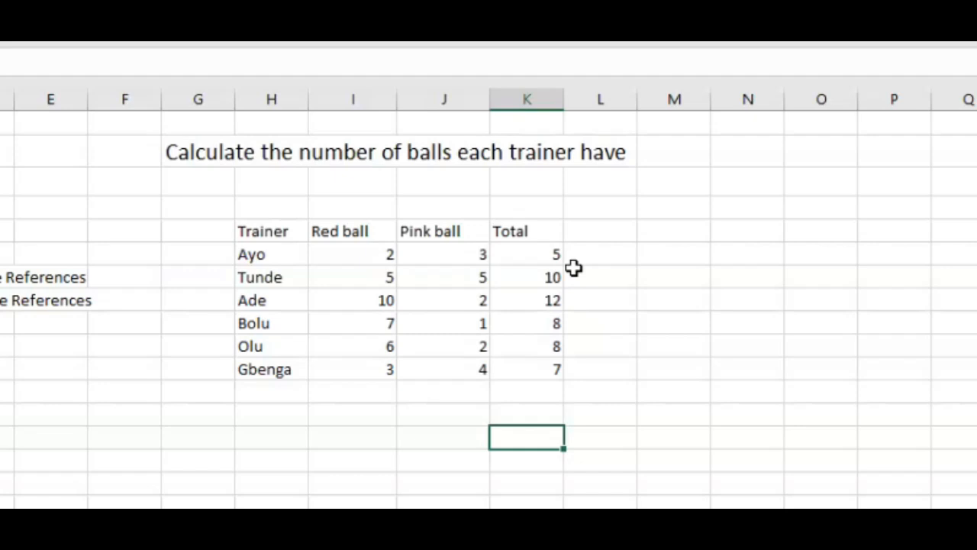
pyautogui.click(532, 250)
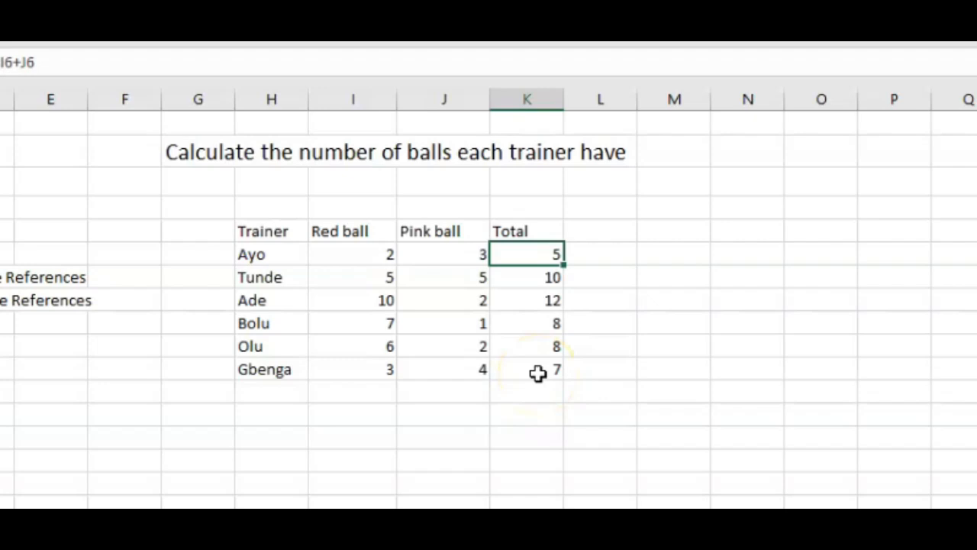
pyautogui.click(545, 434)
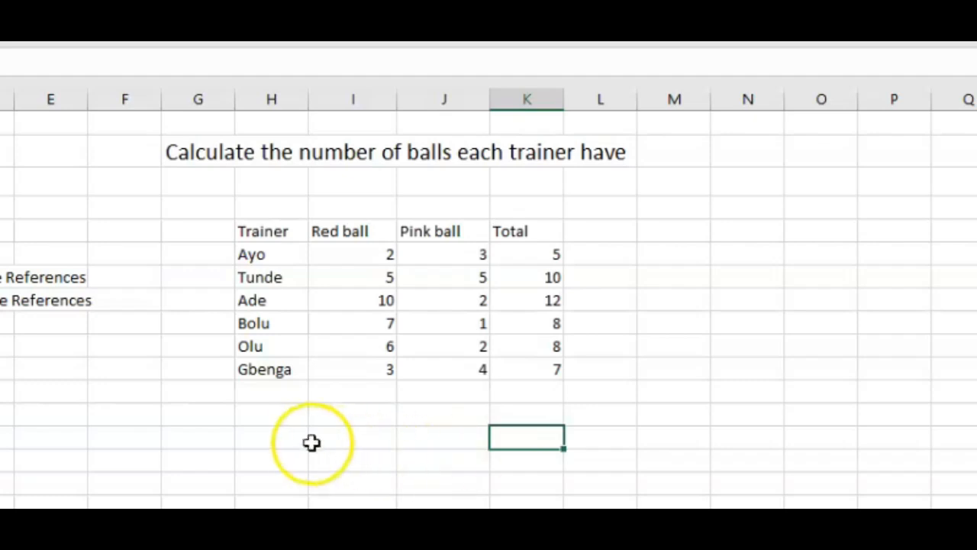
pyautogui.click(283, 436)
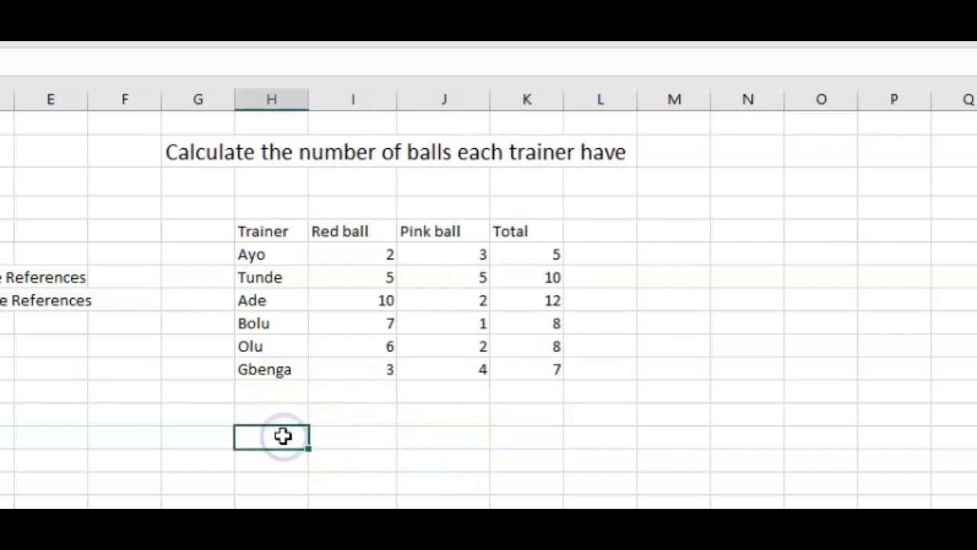
# Clear the Total column, including its heading, from K5:K11.
pyautogui.click(527, 220)
pyautogui.moveTo(526, 220); pyautogui.dragTo(562, 374)
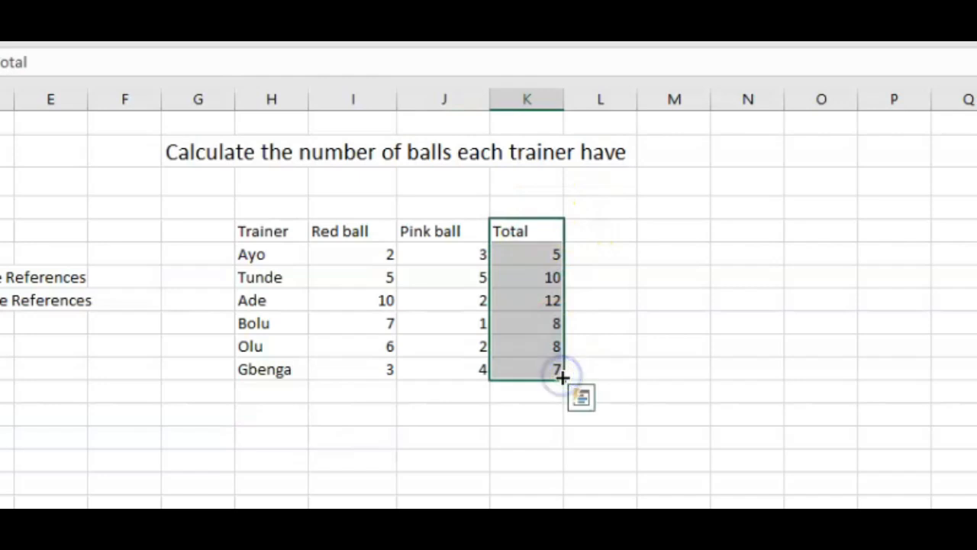
pyautogui.press('Delete')
# Enter 5 in cell I13 below the Red ball values and clear the Pink ball data from J5:J12.
pyautogui.click(371, 420)
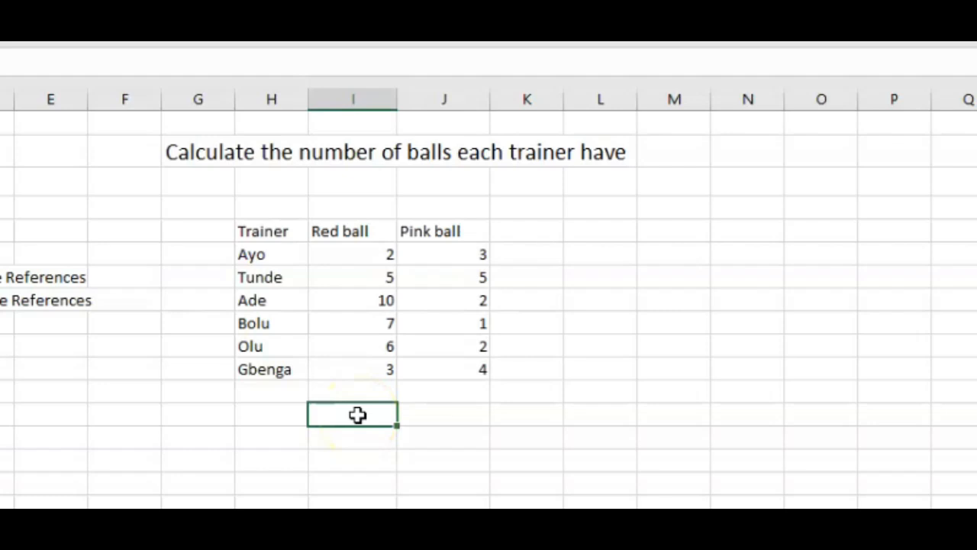
pyautogui.write('5')
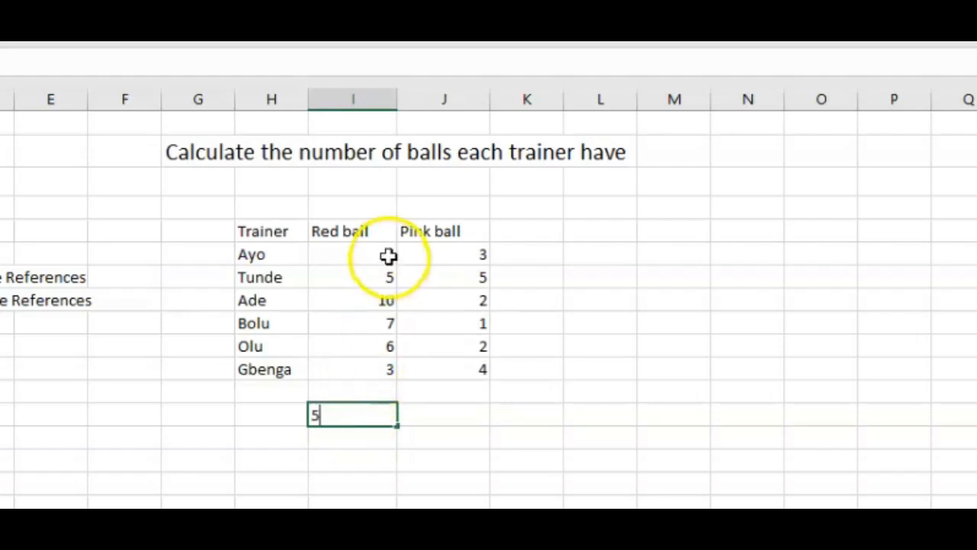
pyautogui.moveTo(450, 233); pyautogui.dragTo(476, 384)
pyautogui.press('Delete')
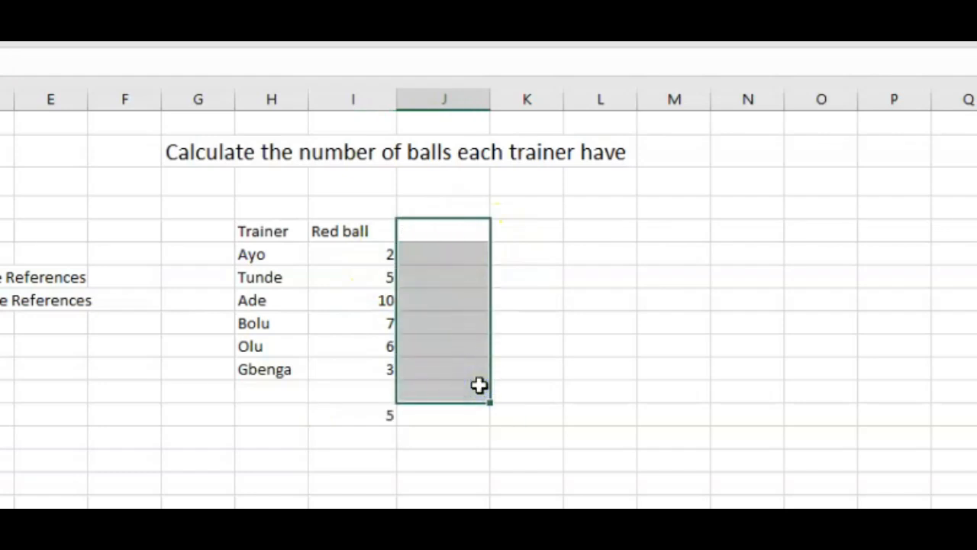
pyautogui.click(411, 459)
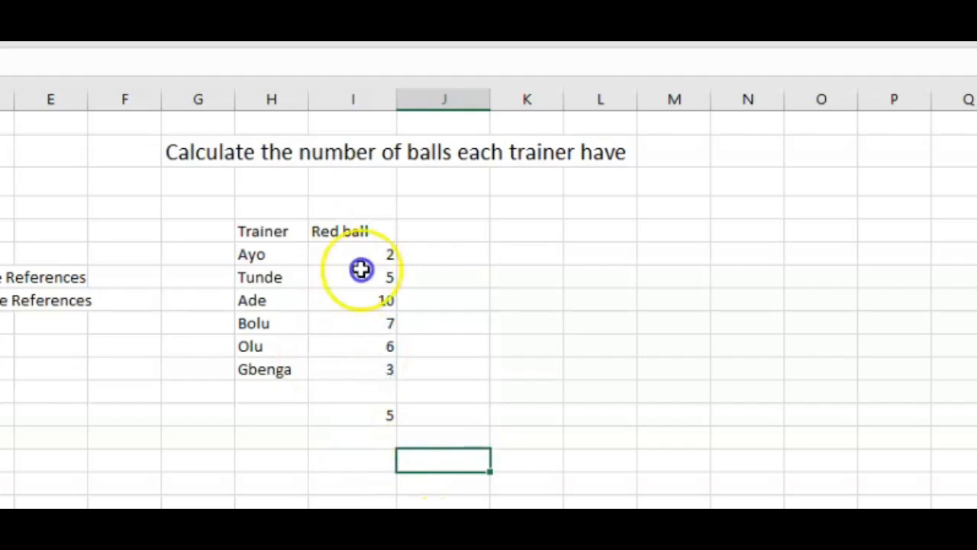
pyautogui.click(366, 328)
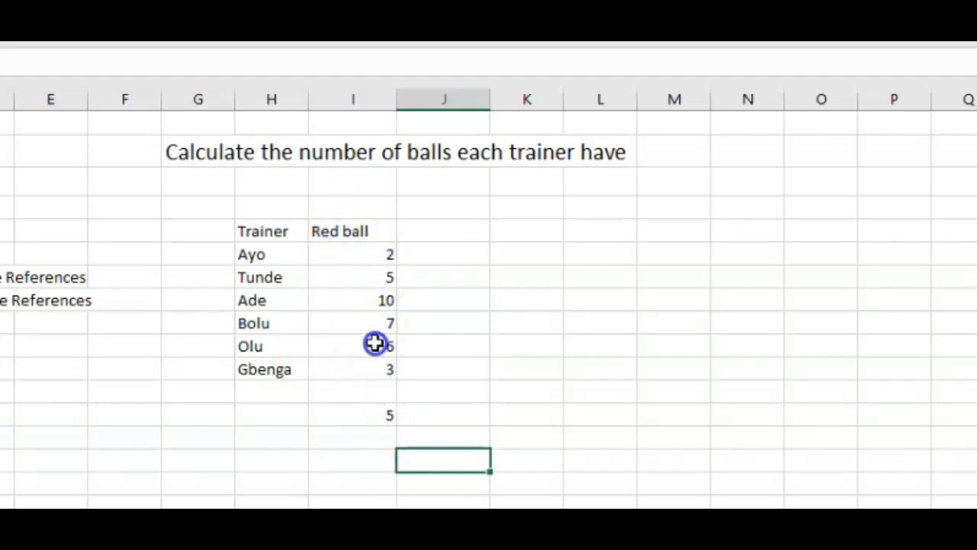